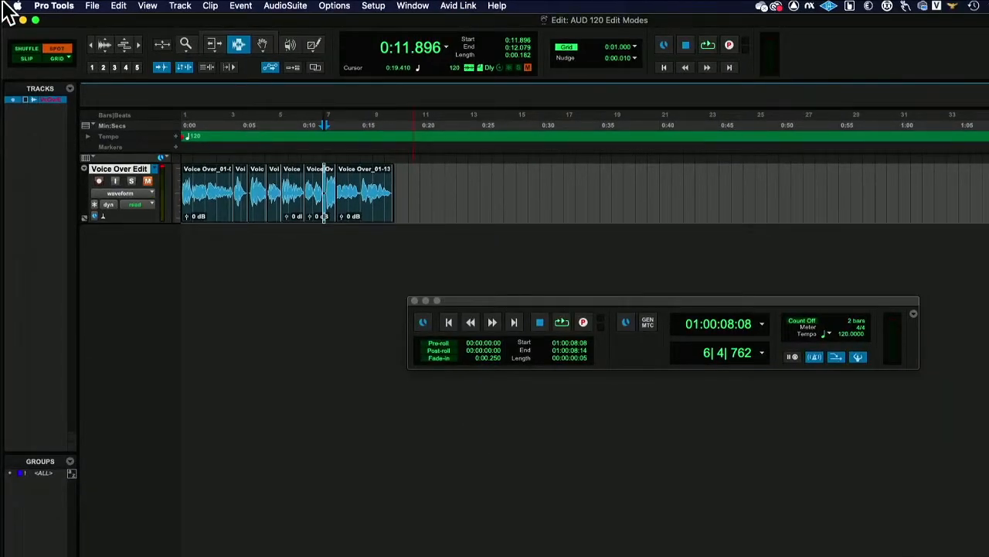
Step: Switch the main counter to Timecode and close the Transport window
key("super+Tab")
key("super+Tab")
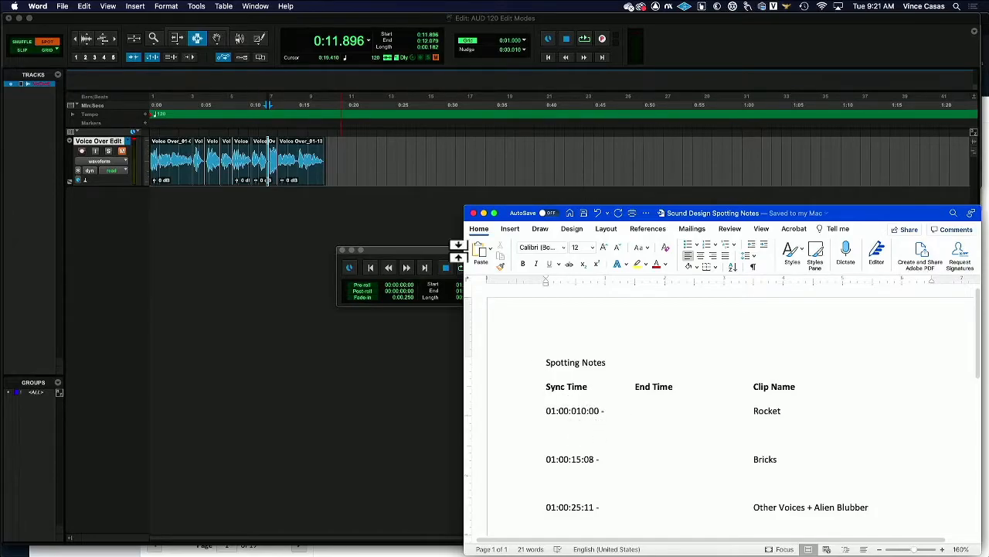
left_click(376, 194)
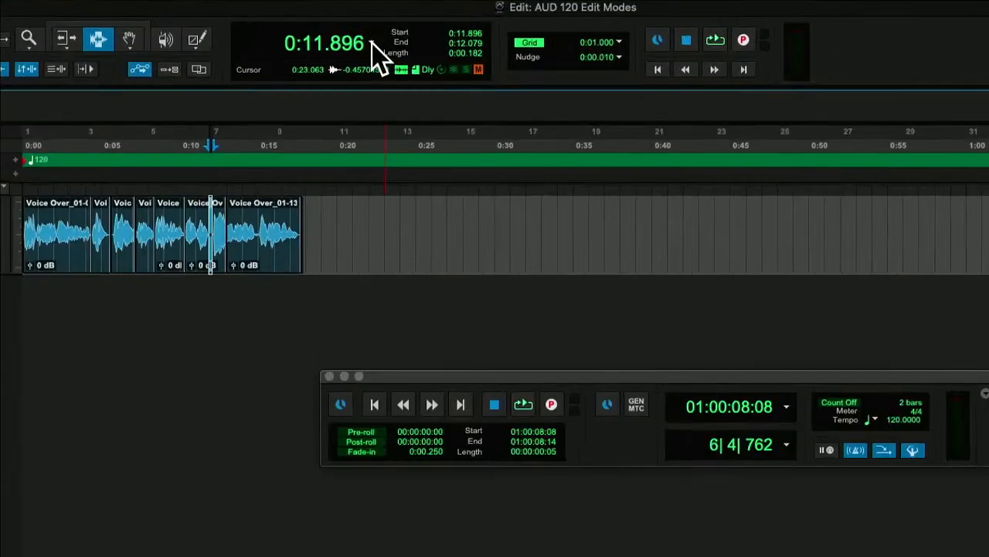
left_click(371, 44)
left_click(417, 54)
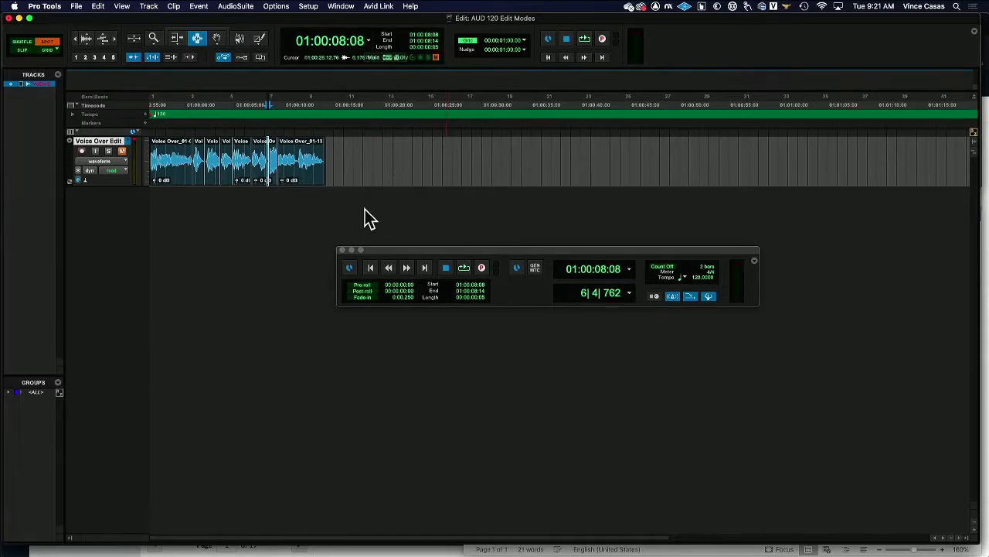
left_click(342, 249)
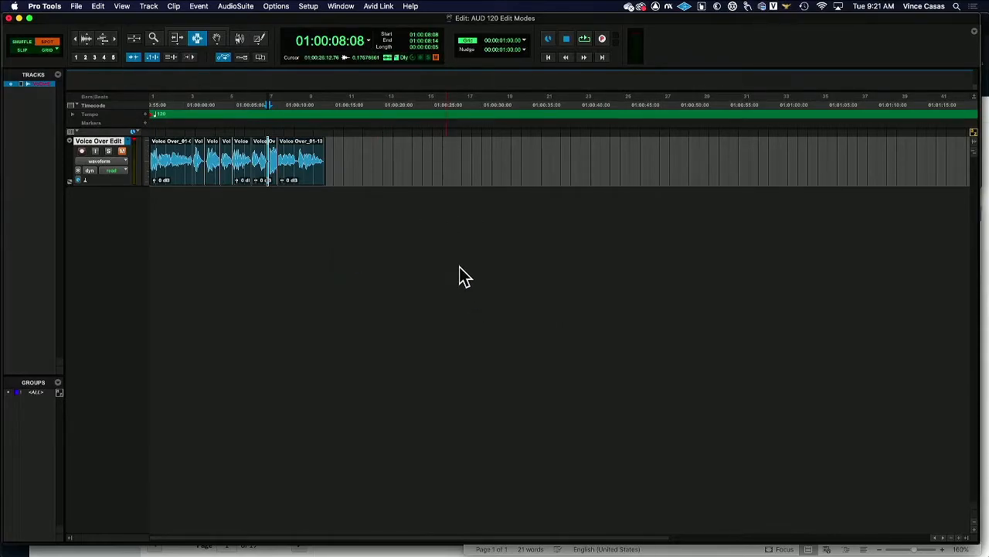
Step: Select the Rocket sync time in the spotting notes document
key("super+Tab")
left_click(232, 276)
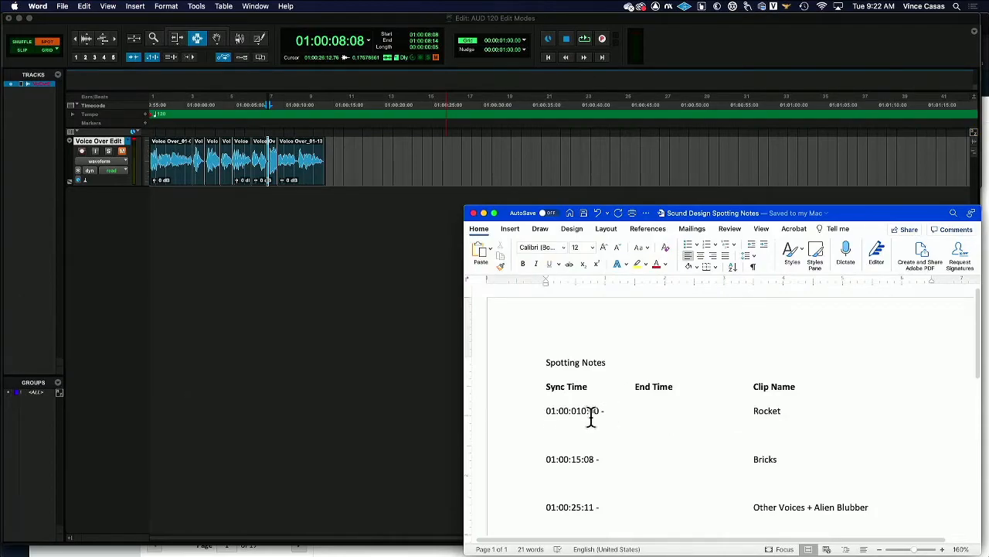
left_click_drag(599, 415, 539, 415)
key("super+Tab")
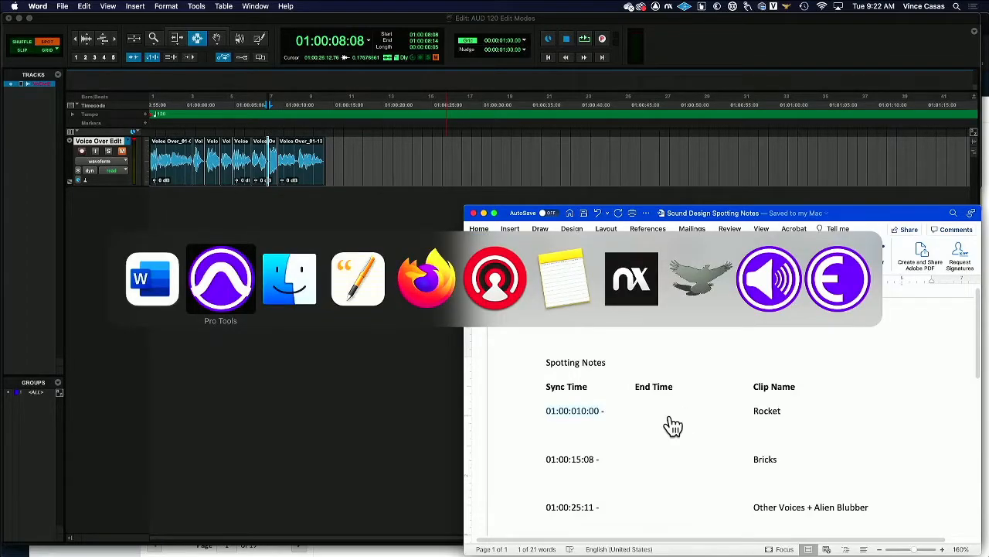
key("super+Tab")
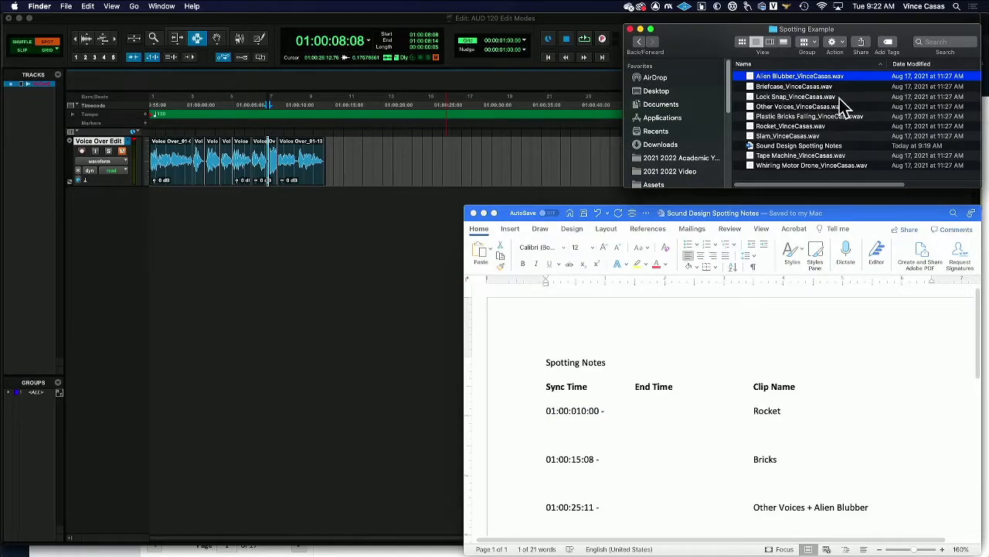
left_click(811, 127)
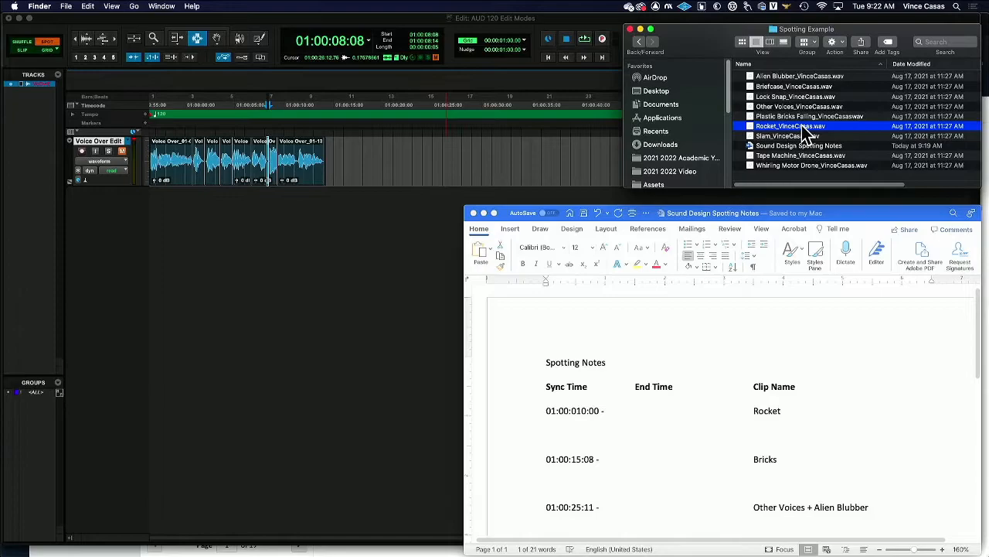
left_click_drag(804, 133, 246, 267)
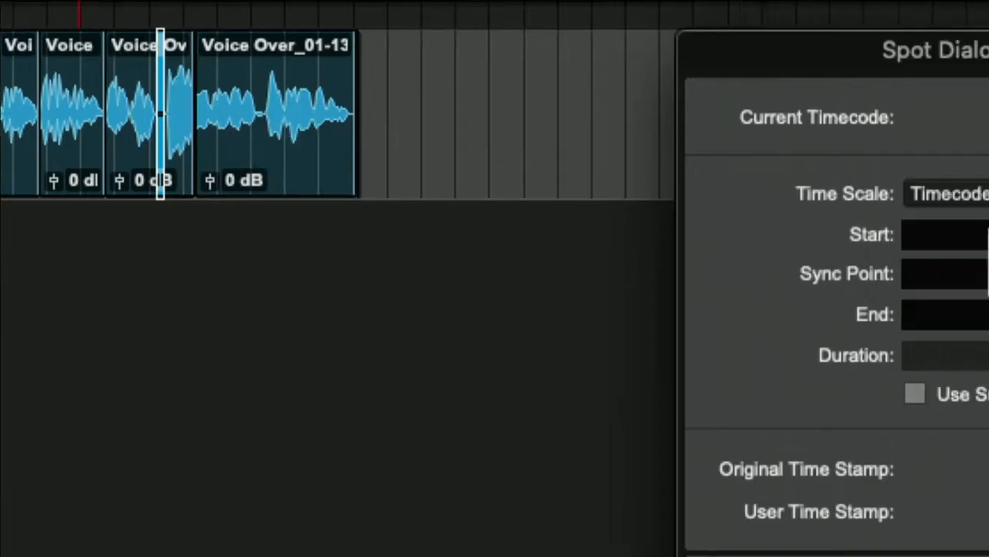
Step: Turn on subframes and spot the Rocket clip to start at 01:00:10:00.00
left_click(959, 233)
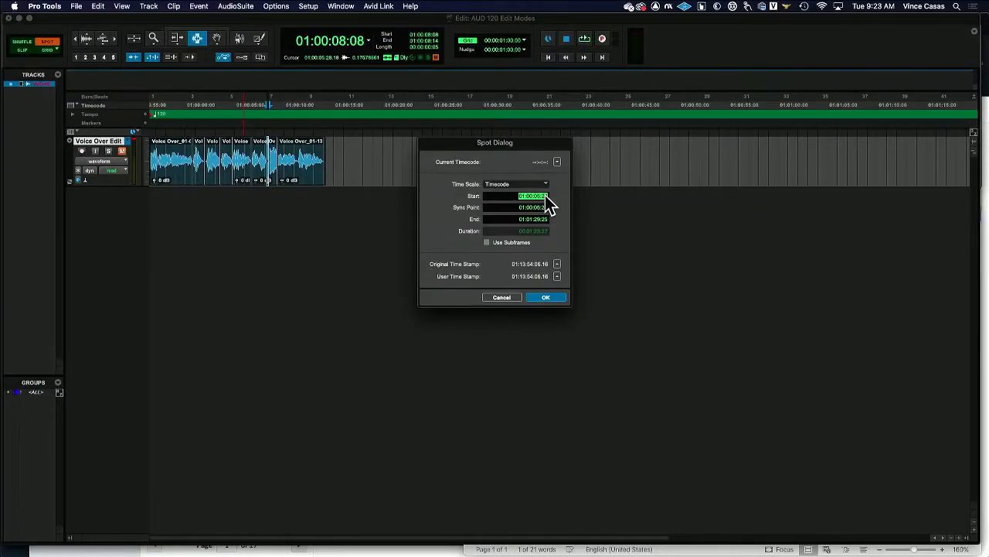
key("super+Tab")
key("super+Tab")
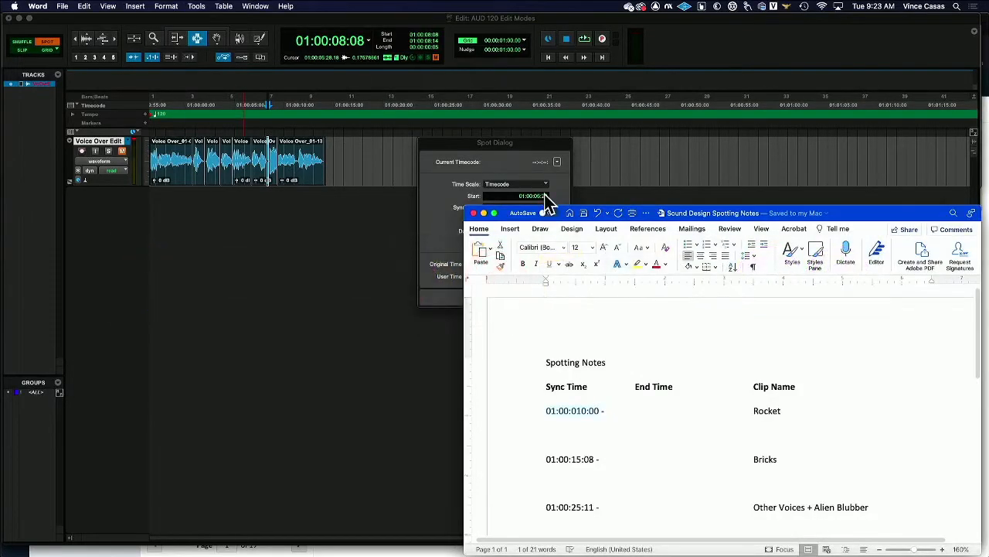
left_click(545, 197)
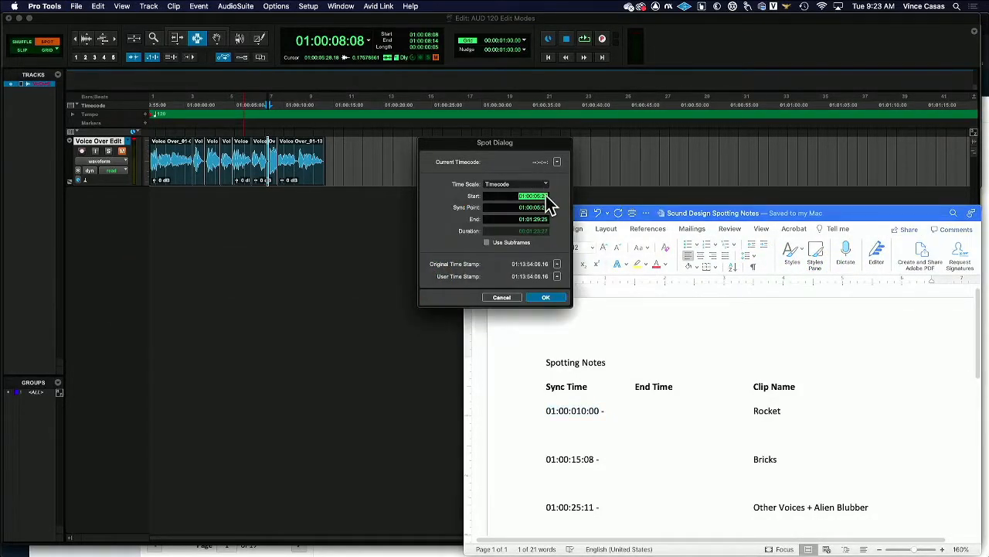
left_click(539, 197)
left_click(557, 264)
left_click(534, 196)
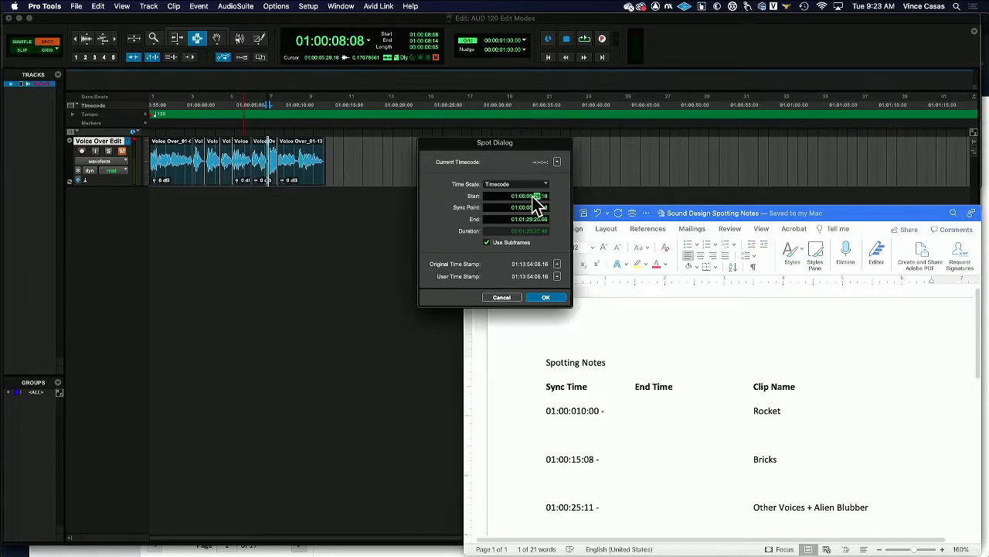
left_click(534, 196)
left_click(545, 196)
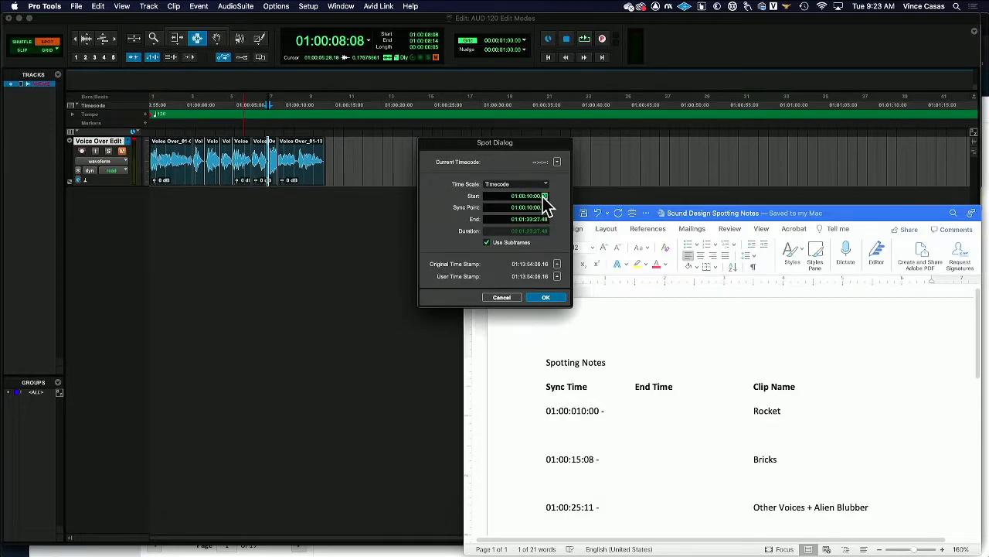
left_click(548, 298)
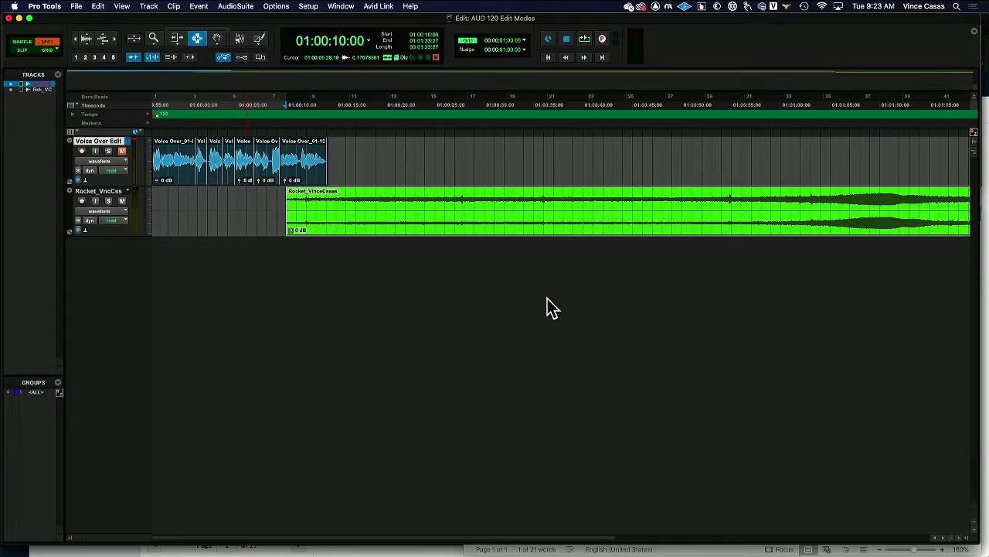
Step: Spot Plastic Bricks Falling_VinceCasas.wav onto a new track starting at 01:00:15:08.00
key("super+Tab")
key("super+Tab")
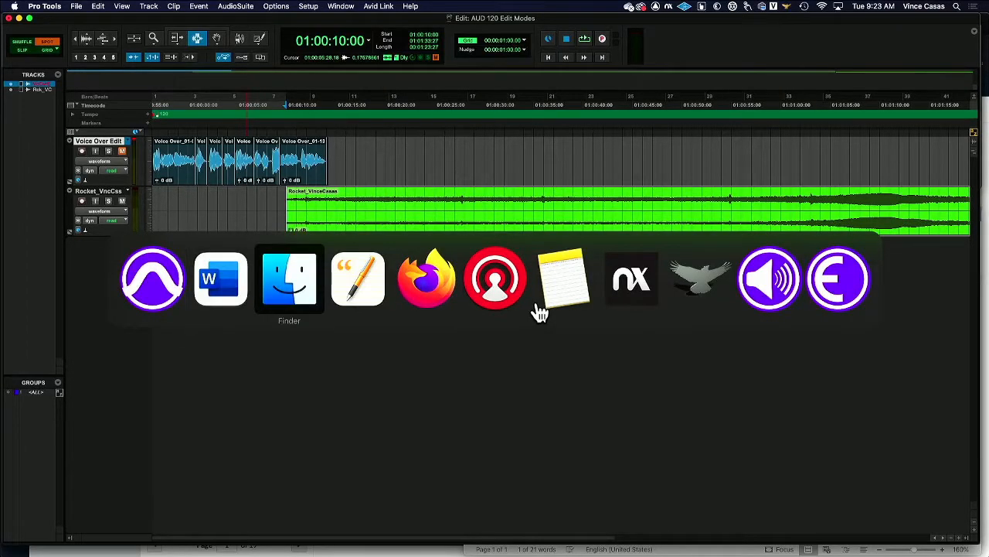
key("shift+super+Tab")
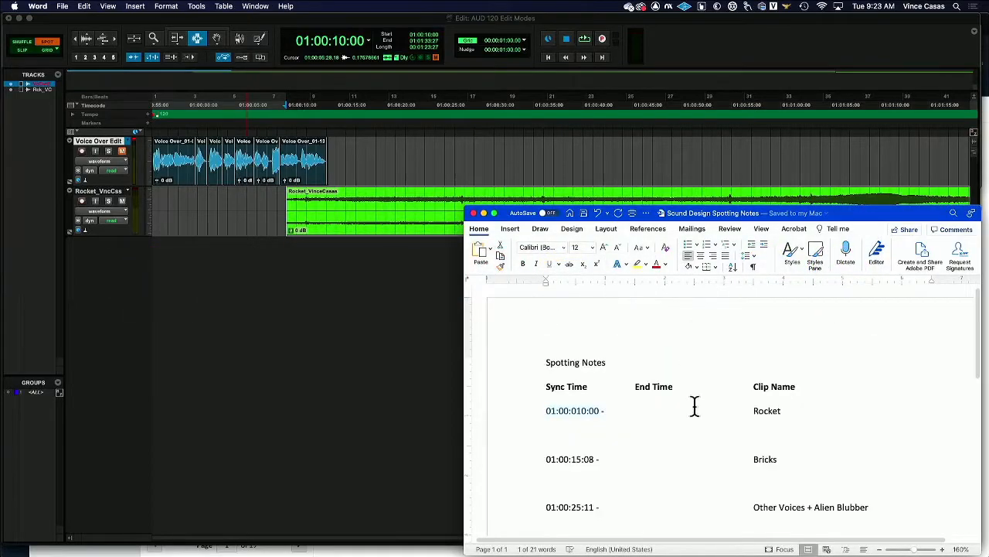
key("super+Tab")
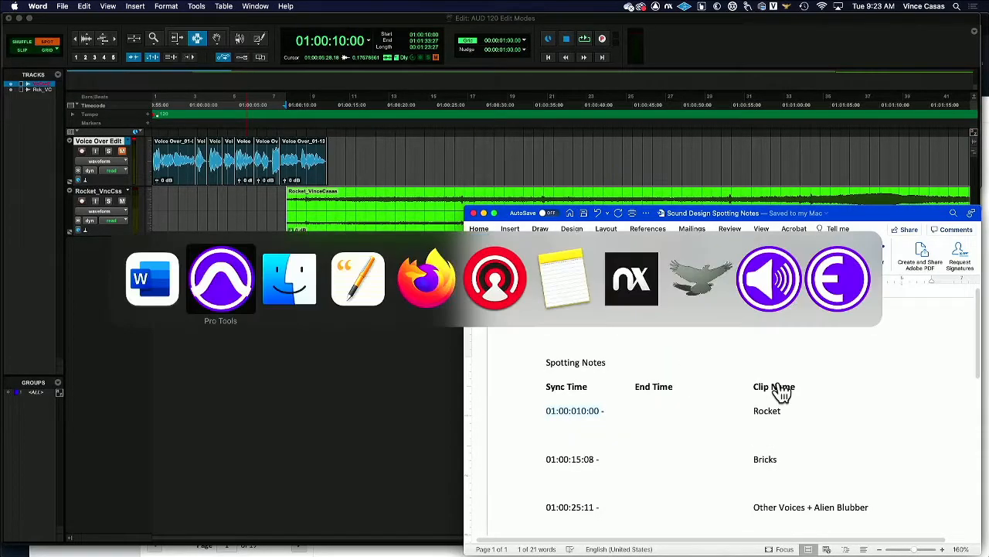
key("super+Tab")
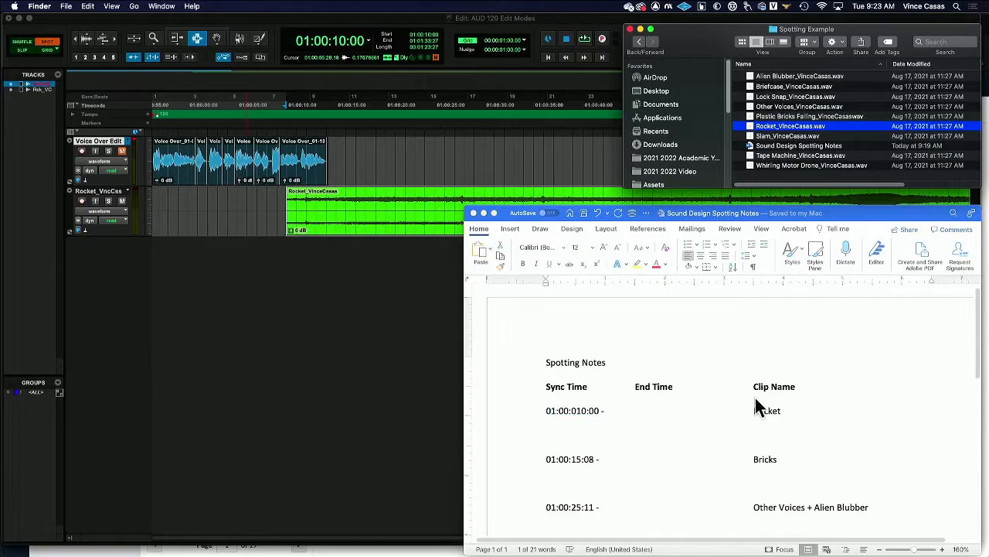
left_click(798, 95)
left_click(808, 116)
left_click_drag(810, 128, 344, 296)
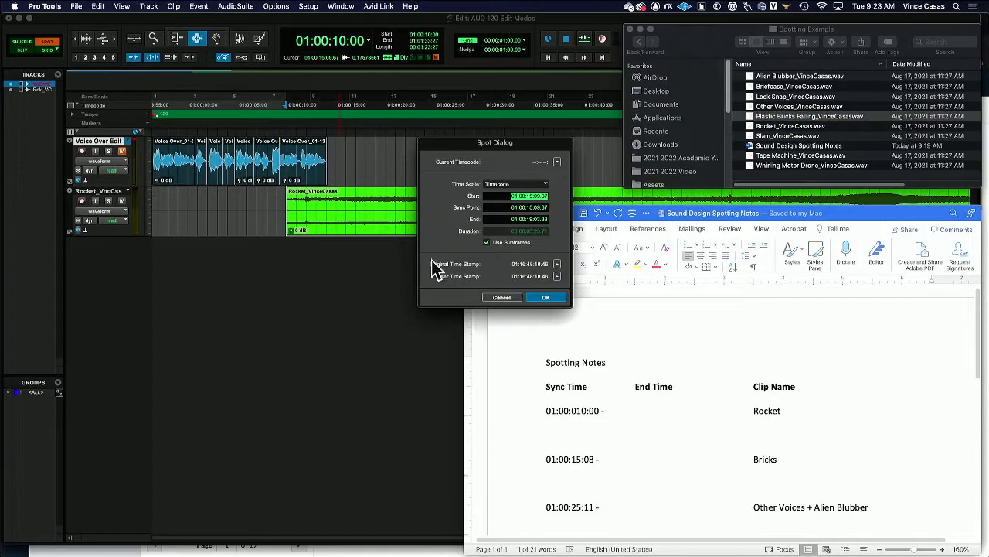
left_click(538, 197)
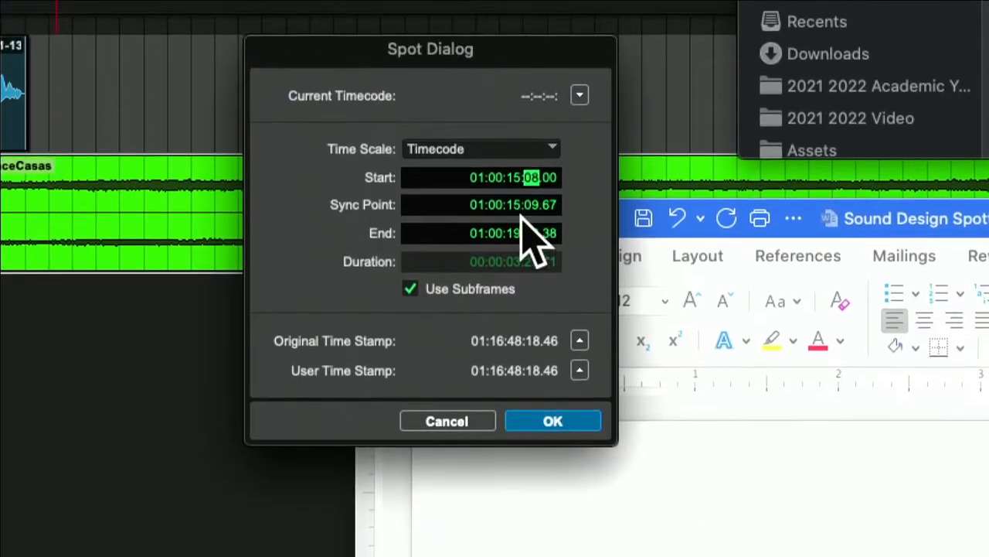
left_click(565, 419)
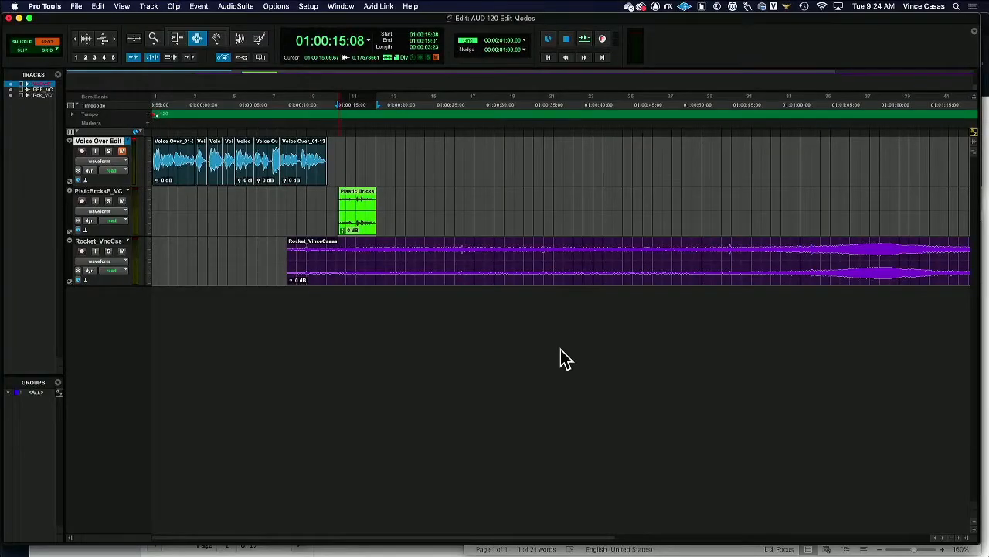
key("Tab")
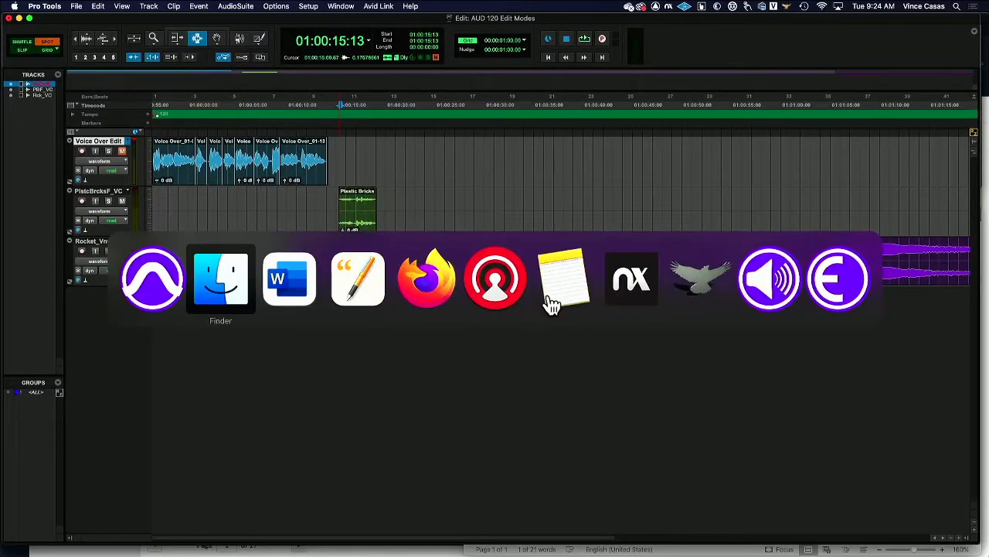
key("super+Tab")
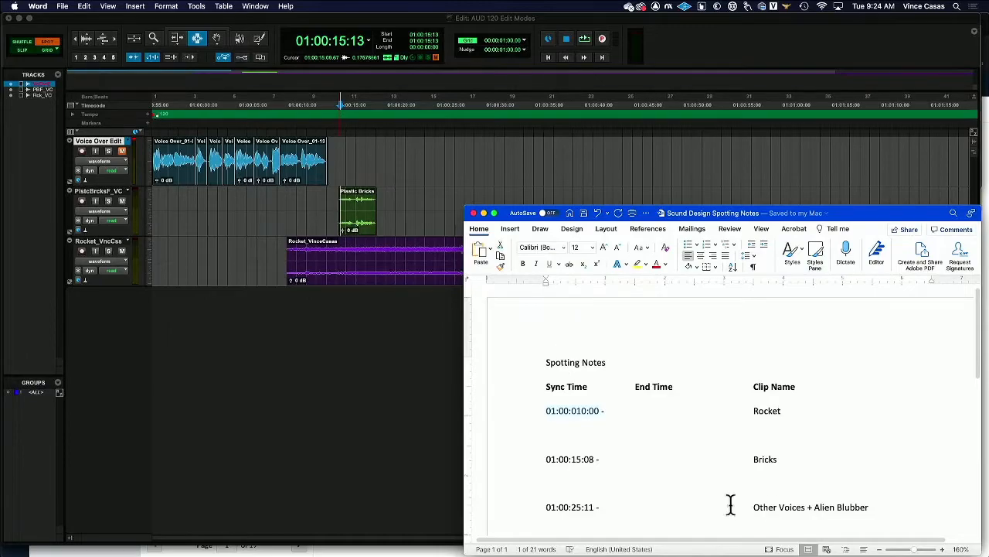
key("super+Tab")
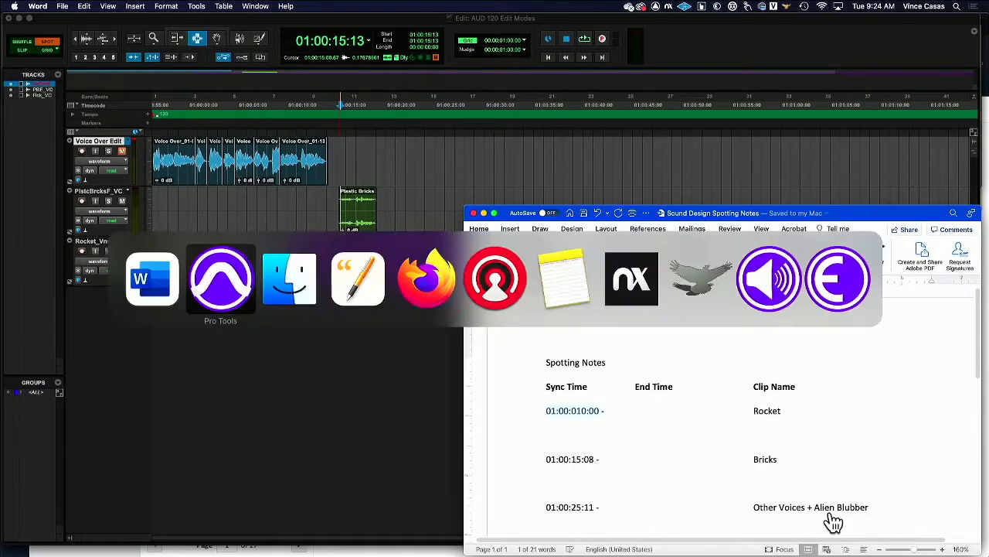
key("super+Tab")
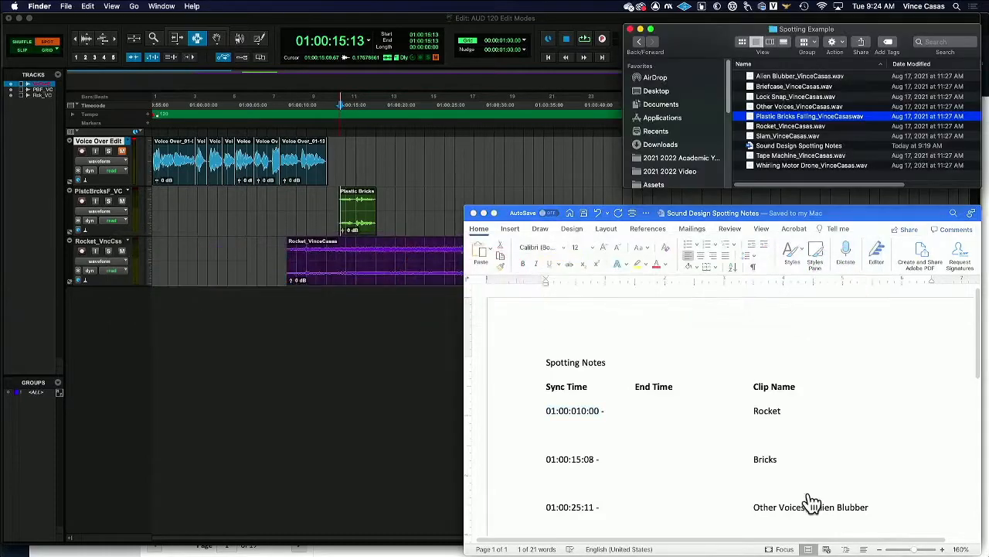
left_click(813, 76)
left_click_drag(814, 76, 360, 358)
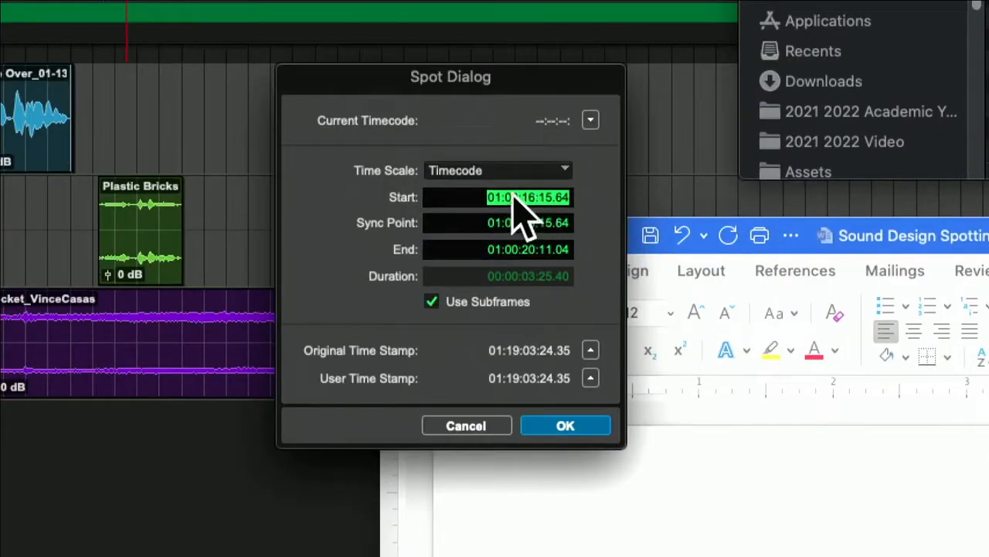
left_click(530, 198)
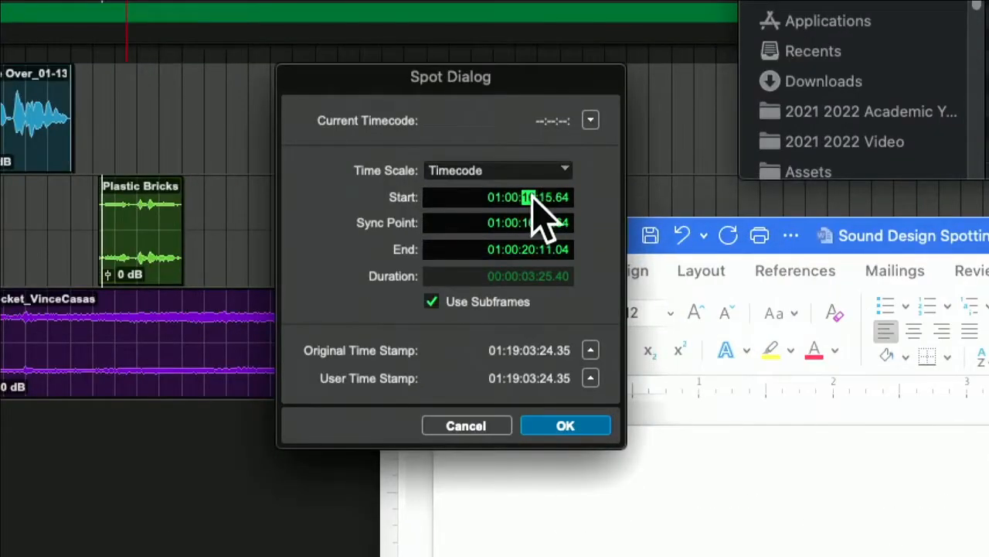
type("25")
left_click(551, 198)
type("11")
left_click(592, 428)
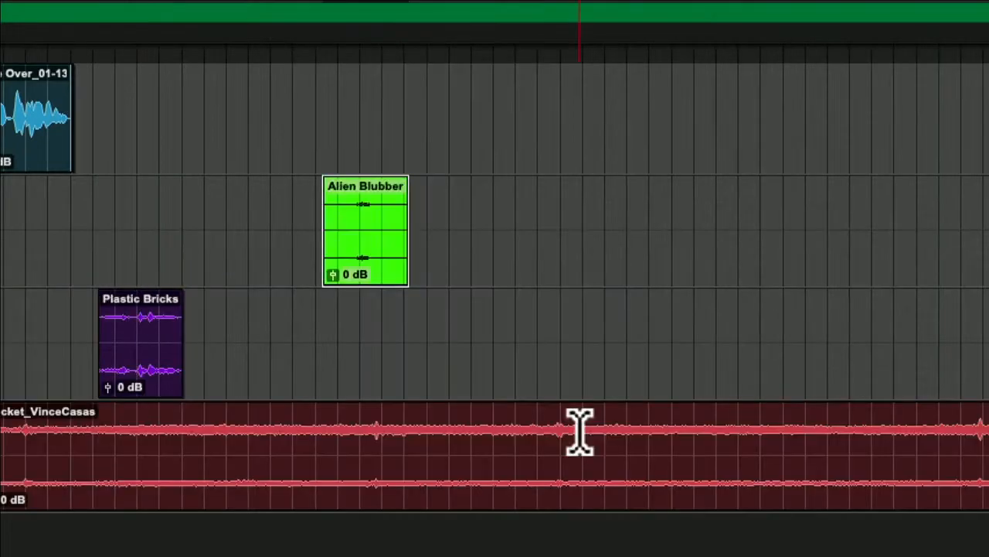
key("super+Tab")
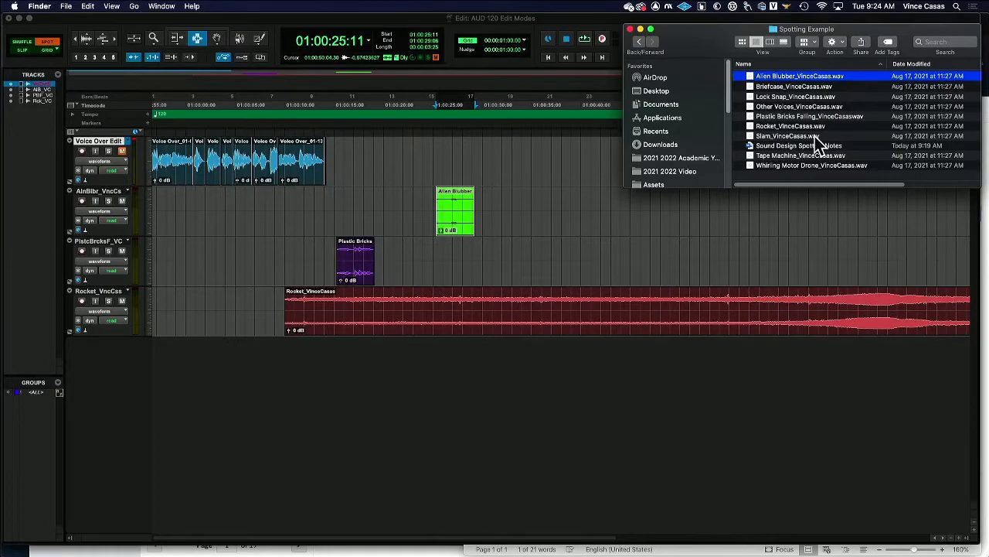
left_click(796, 106)
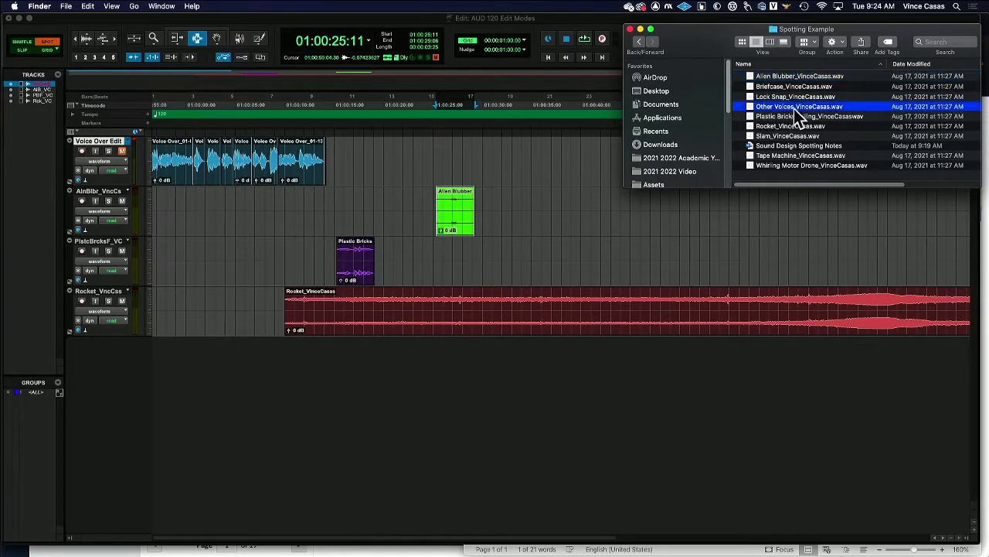
left_click_drag(791, 118, 526, 248)
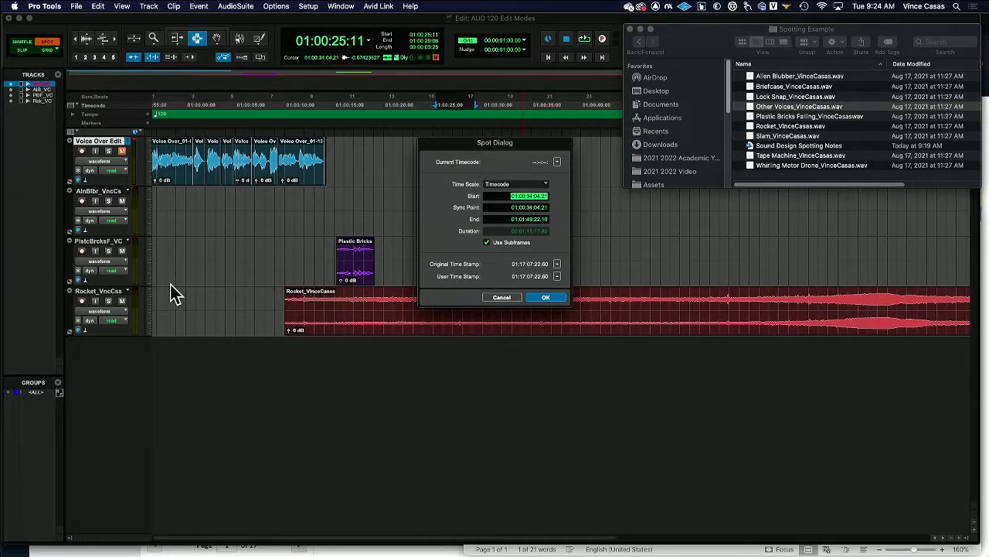
left_click(502, 297)
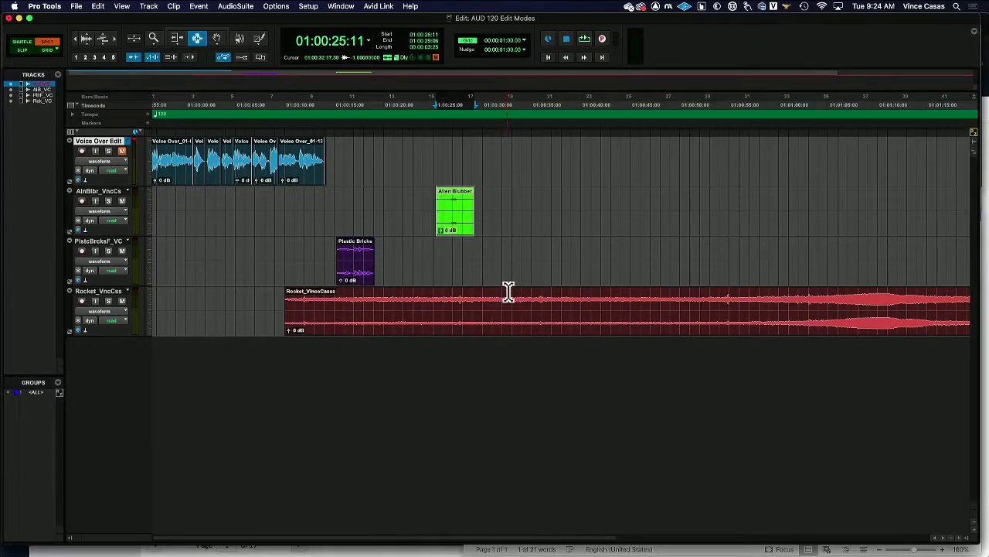
key("super+Tab")
key("super+Tab")
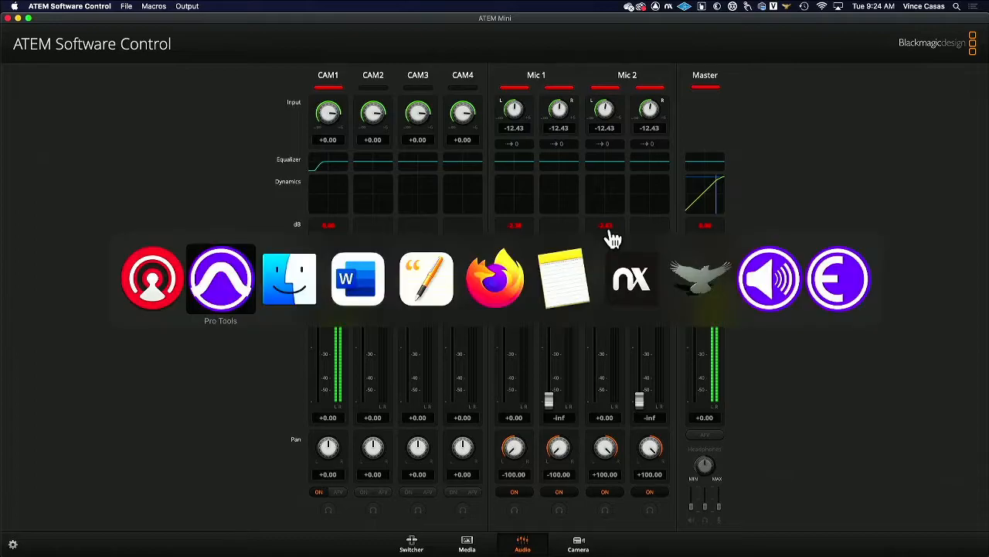
key("super+Tab")
key("super+Tab")
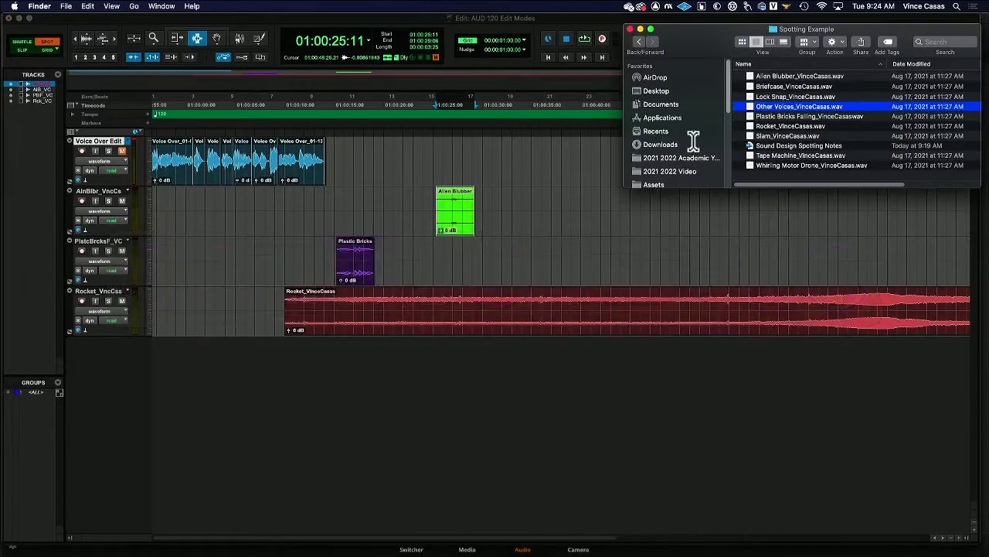
Step: Spot Other Voices_VinceCasas.wav onto a new track starting at 01:00:25:11
left_click_drag(790, 112, 422, 382)
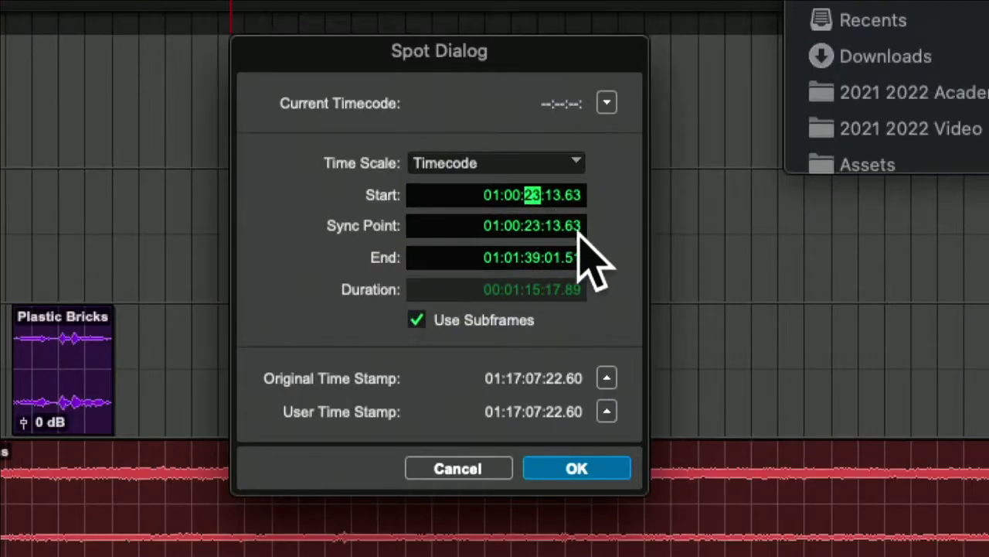
type("25")
left_click(558, 198)
type("11")
left_click(610, 466)
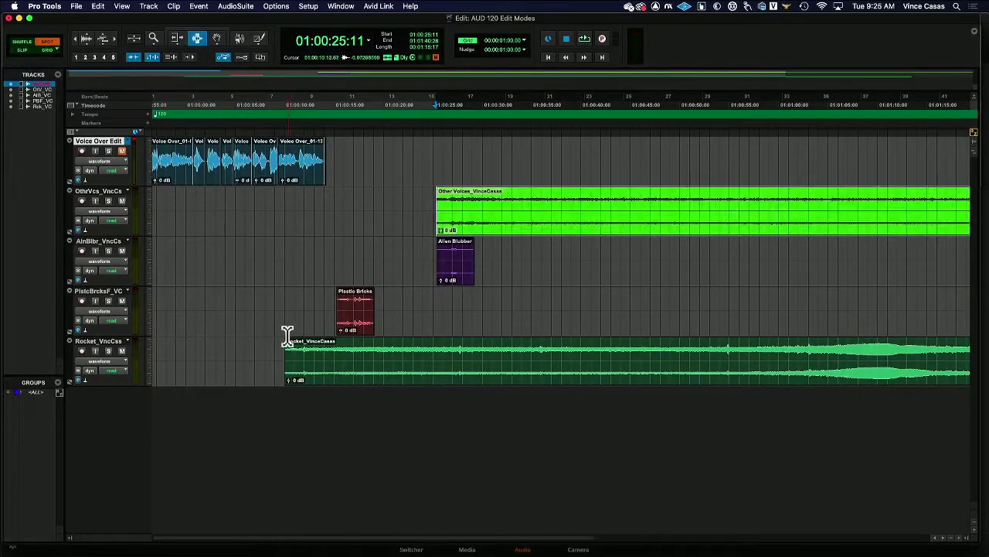
Step: Play back the session from the Rocket clip's start to review the spotted clips
left_click(283, 331)
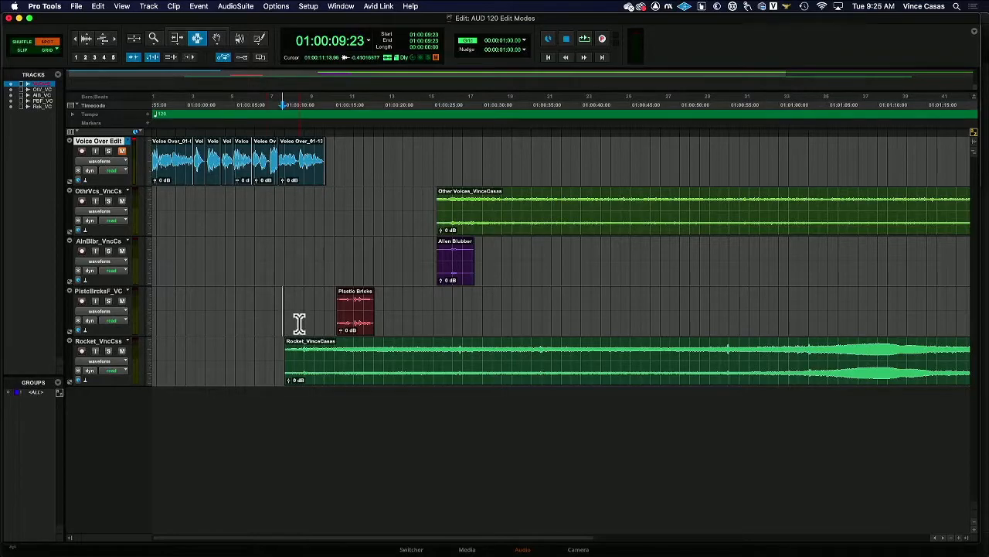
key("space")
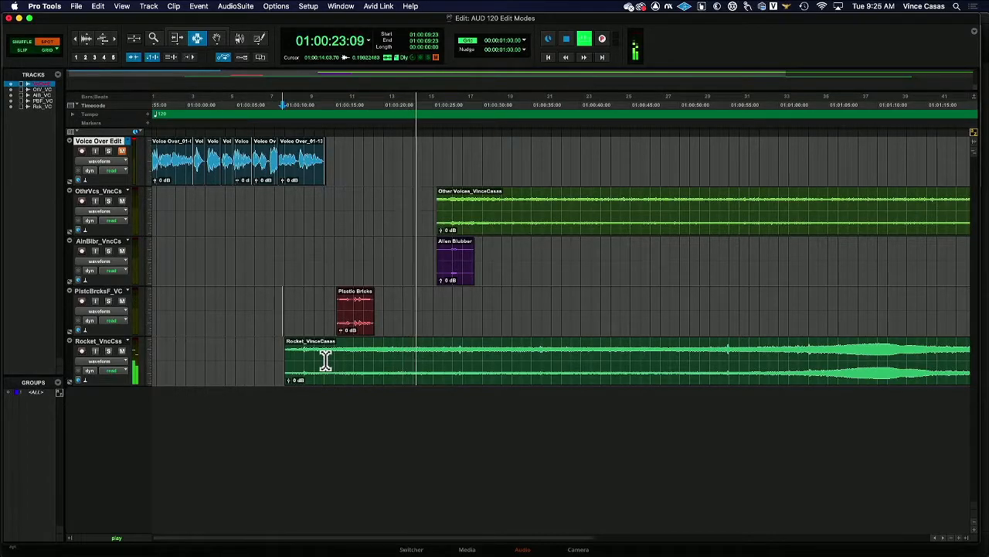
key("super+equal")
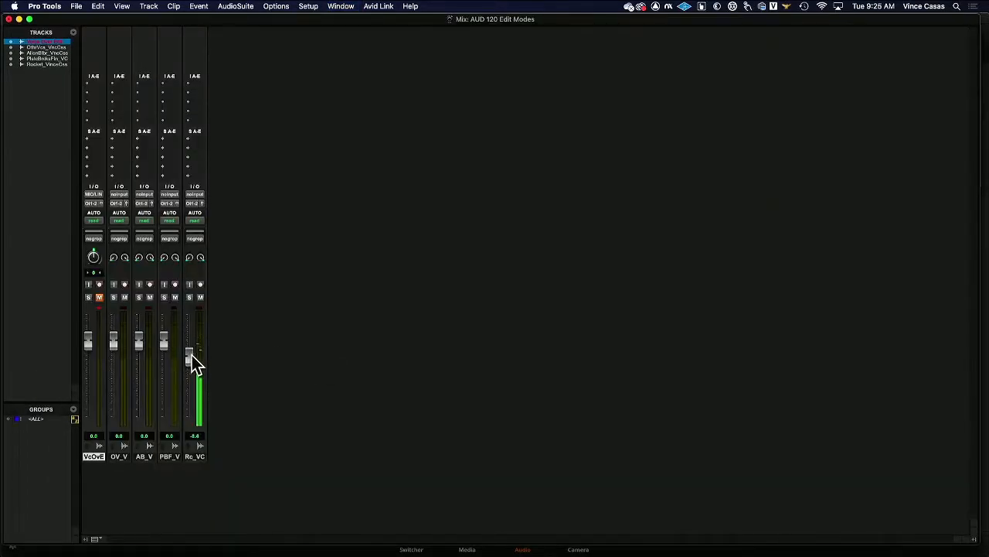
key("super+equal")
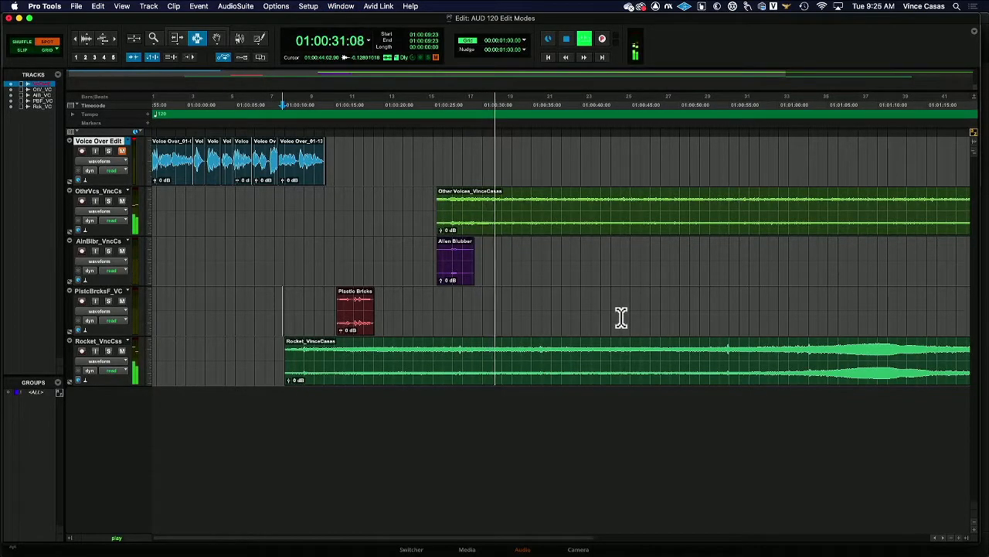
key("space")
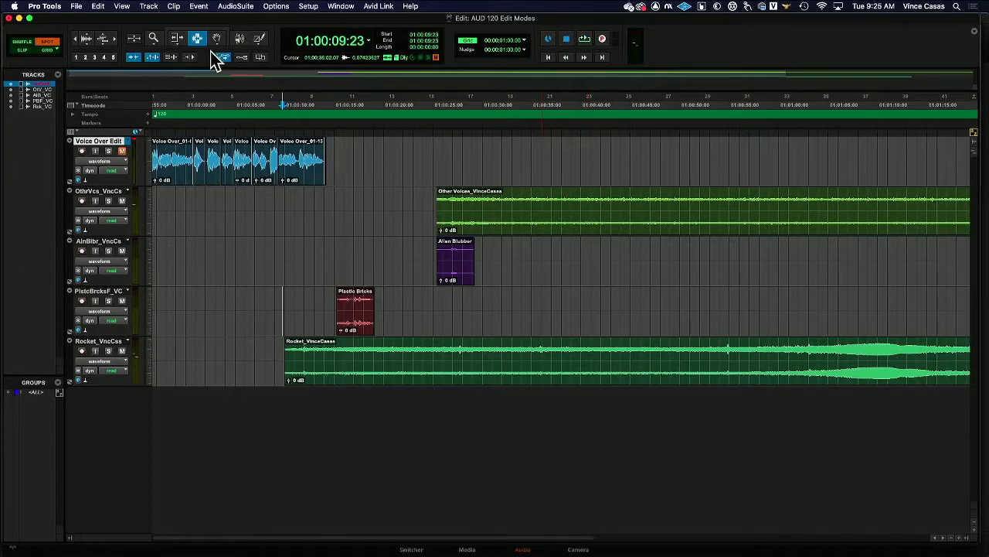
Step: Zoom out and identify a sync point on the Rocket clip at the peak of its swell
left_click(78, 38)
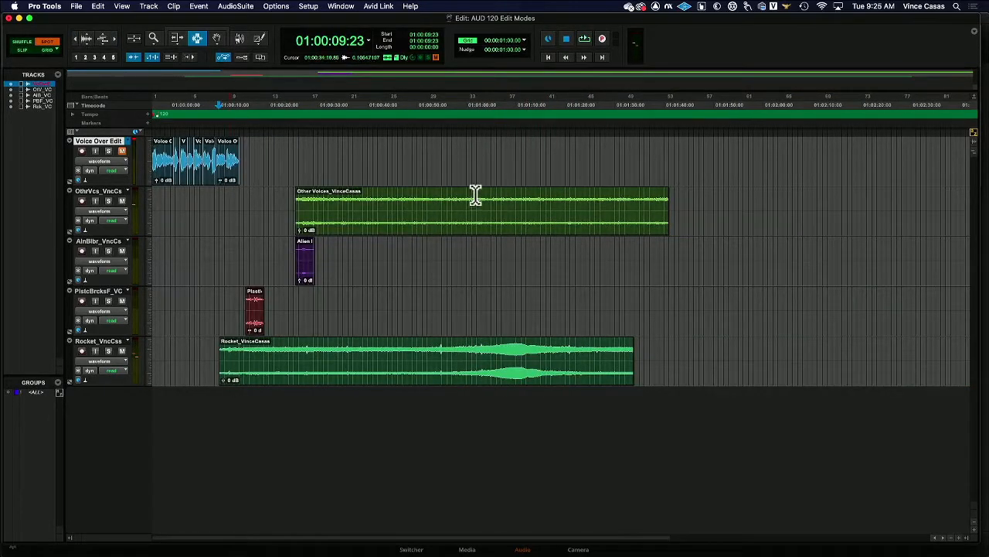
left_click(515, 361)
left_click(514, 353)
left_click(520, 352)
left_click(176, 7)
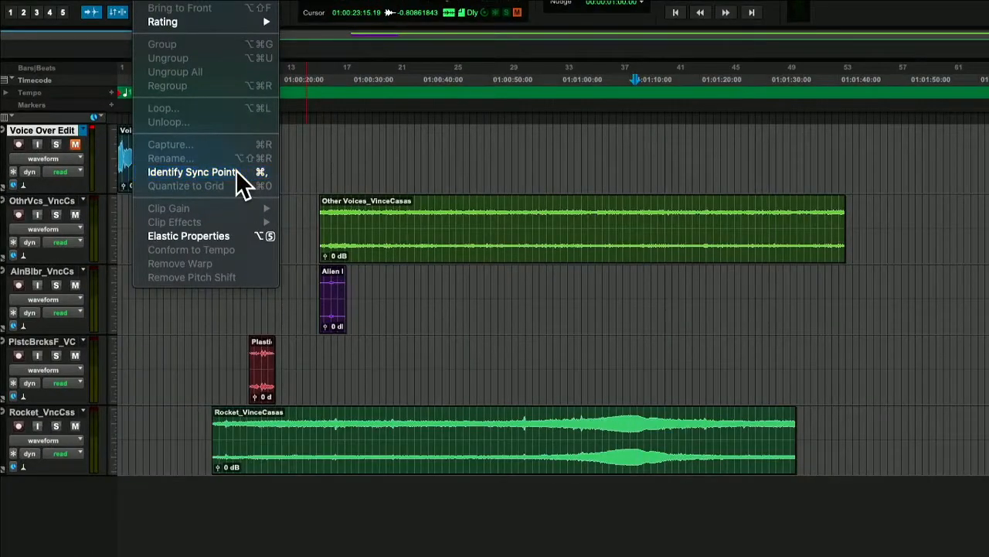
left_click(239, 171)
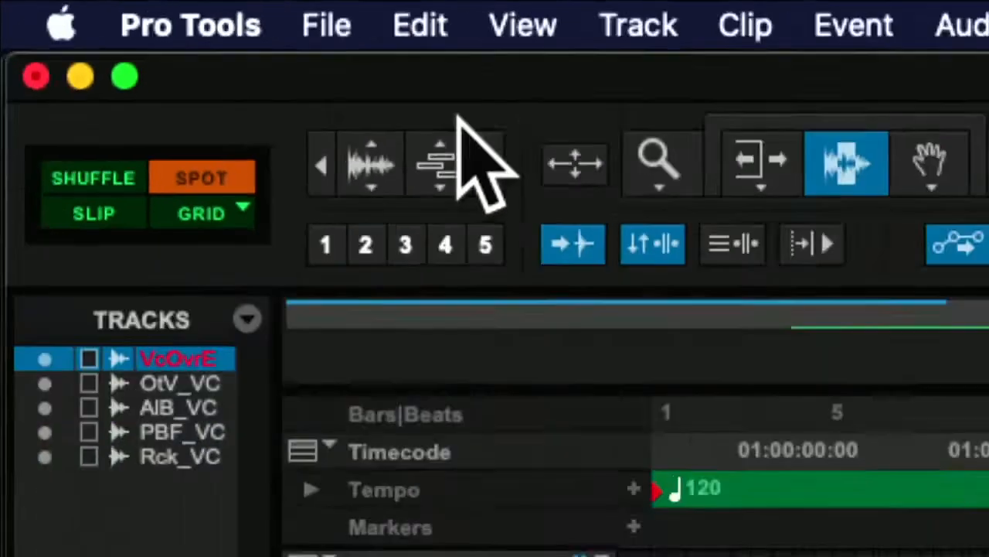
Step: Open the Spot dialog for the Rocket clip with the Grabber tool and check the Word spotting notes
left_click(504, 88)
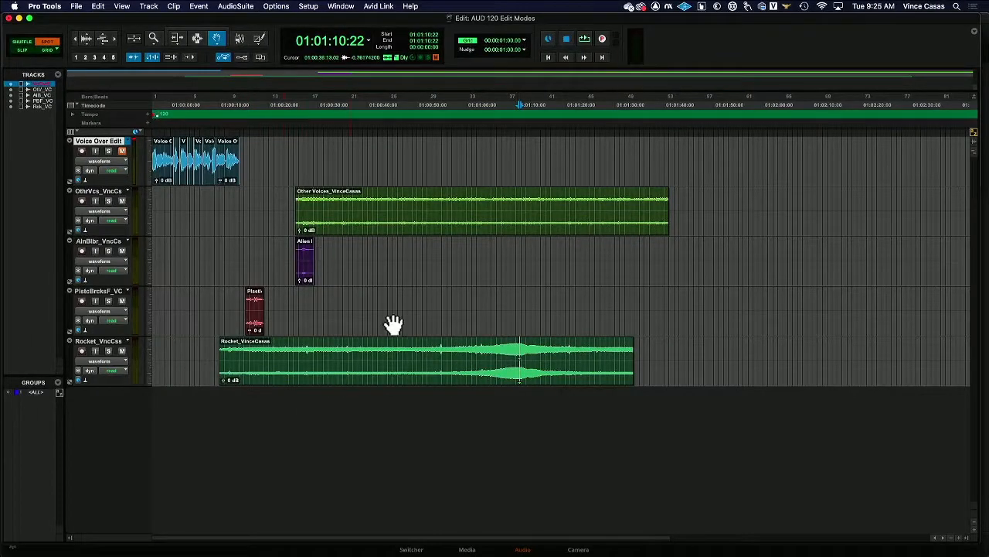
left_click(426, 358)
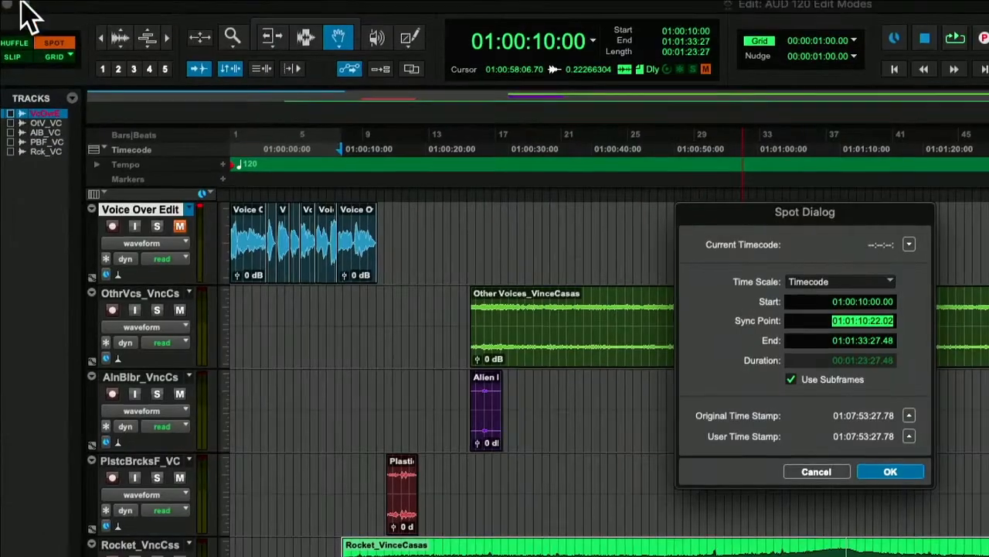
key("Up")
key("super+Tab")
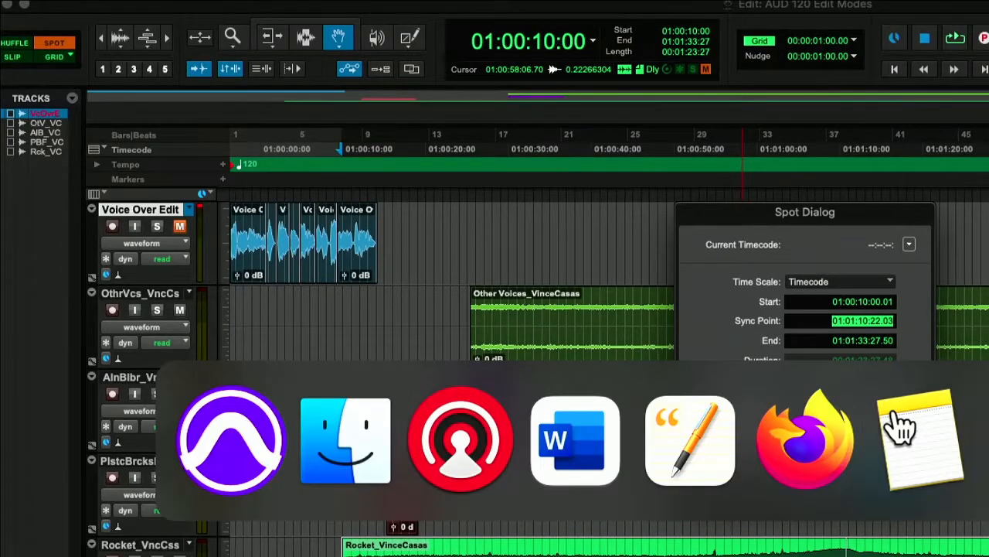
key("super+Tab")
key("super+Tab")
key("super+Tab")
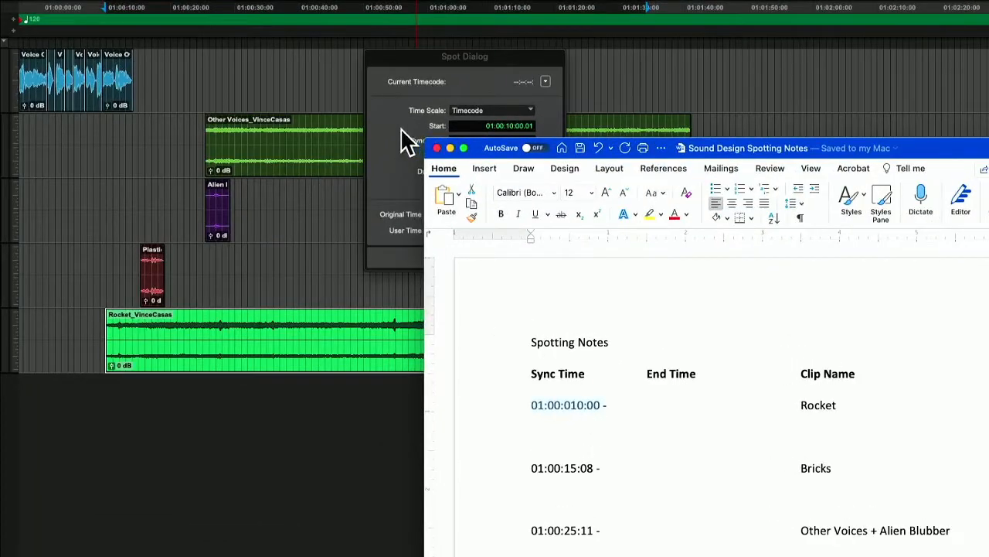
Step: Spot the Rocket clip by its sync point, changing the sync point's minutes to 00, and apply
left_click(536, 241)
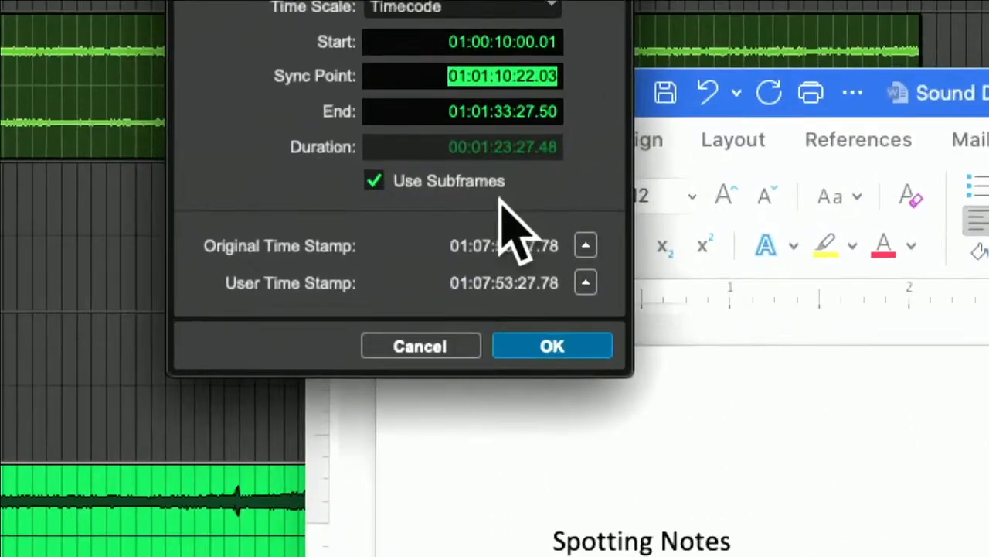
left_click(484, 77)
type("04")
left_click(508, 81)
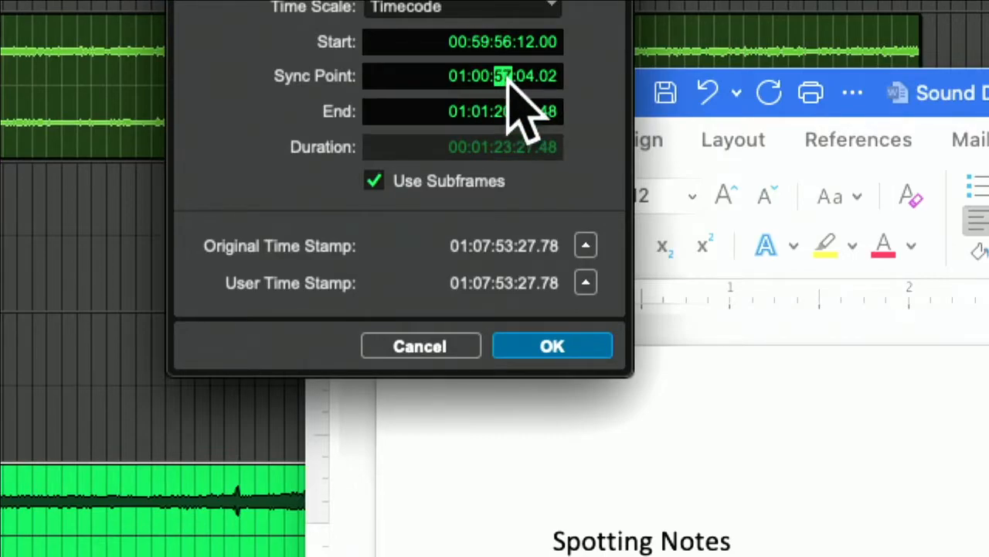
left_click(567, 346)
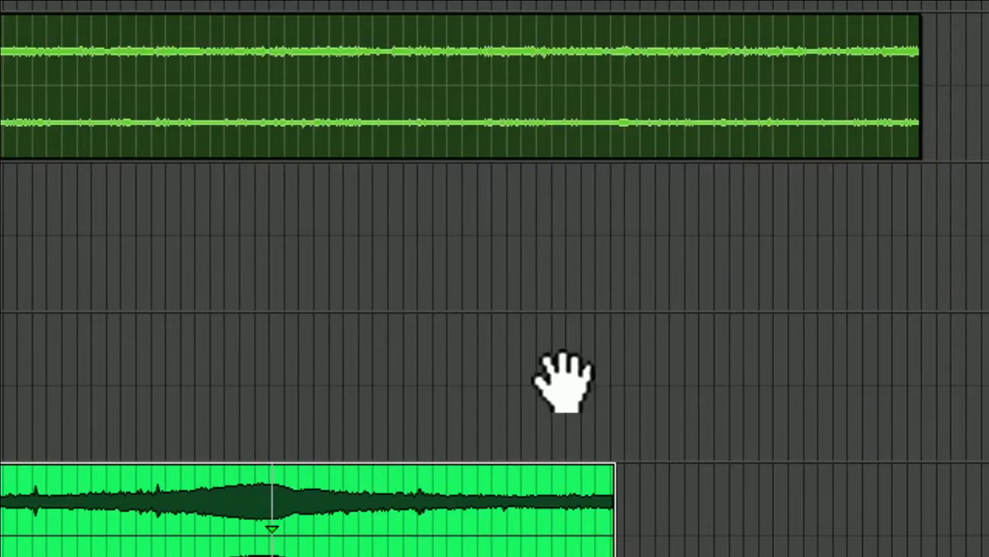